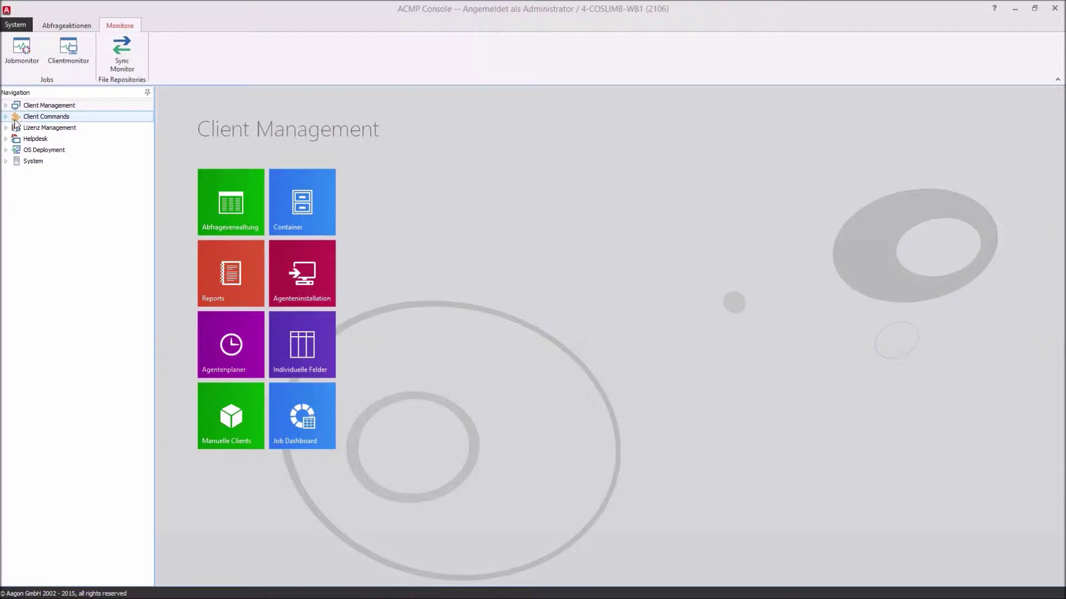
Step: Add a new Client Command in the Erstellen phase of Client Commands and maximize its editor window
{"action": "left_click", "coordinate": [50, 118]}
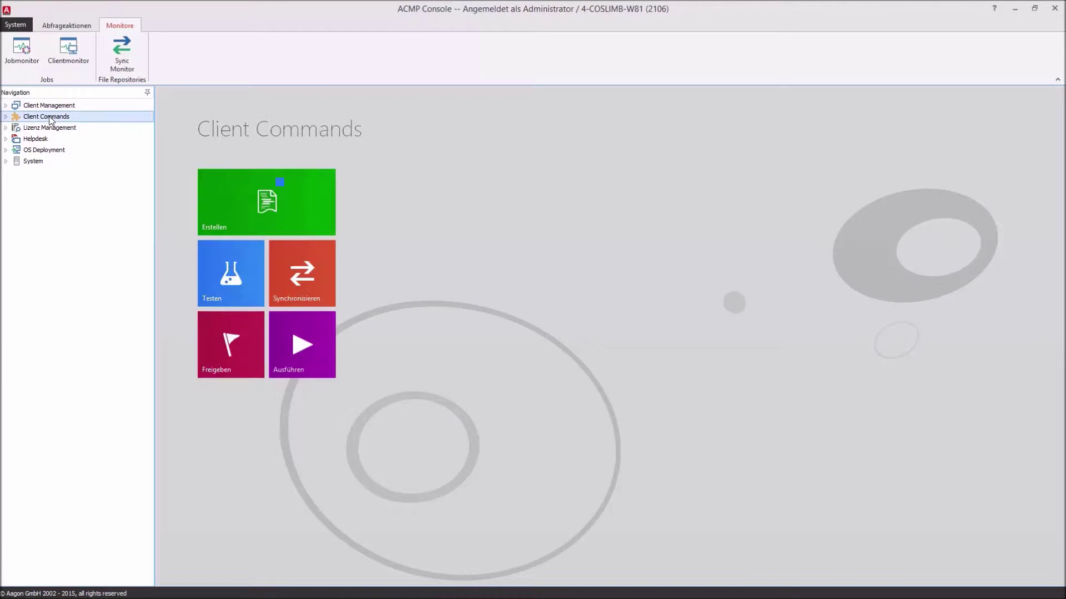
{"action": "left_click", "coordinate": [5, 116]}
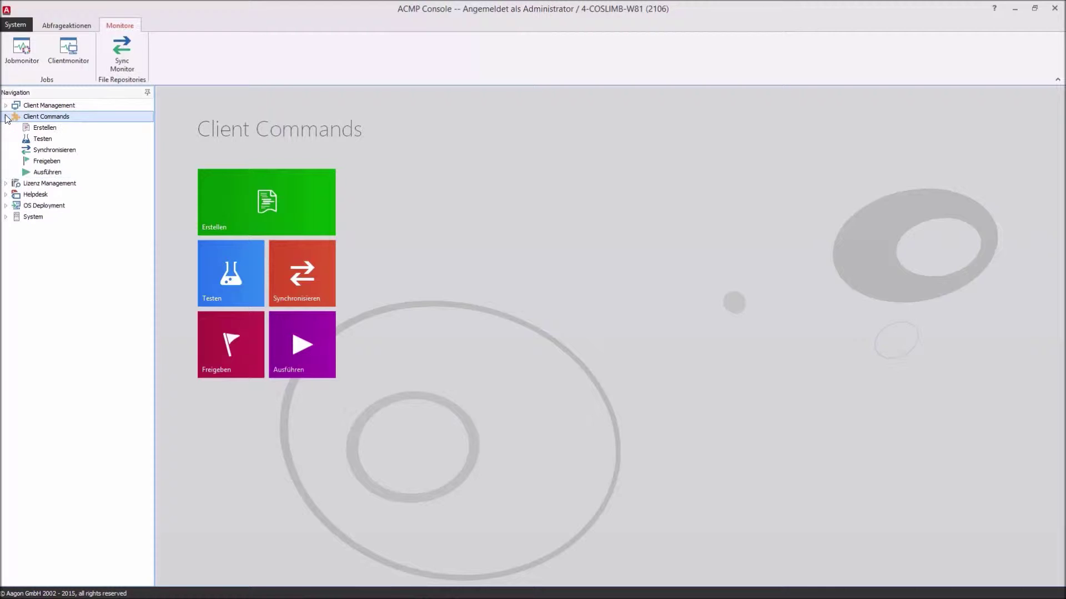
{"action": "left_click", "coordinate": [42, 129]}
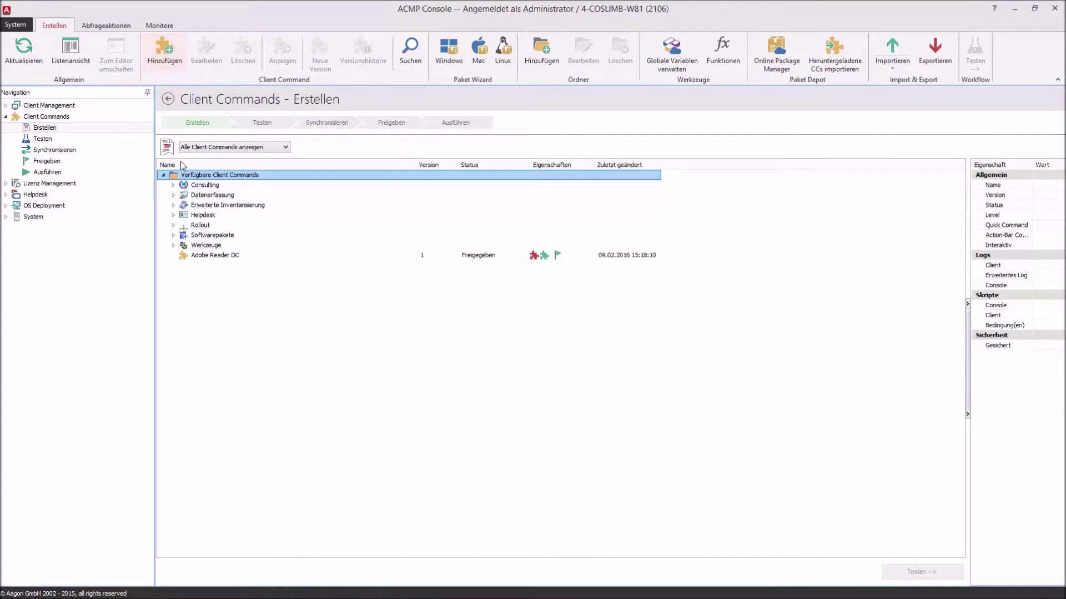
{"action": "left_click", "coordinate": [158, 61]}
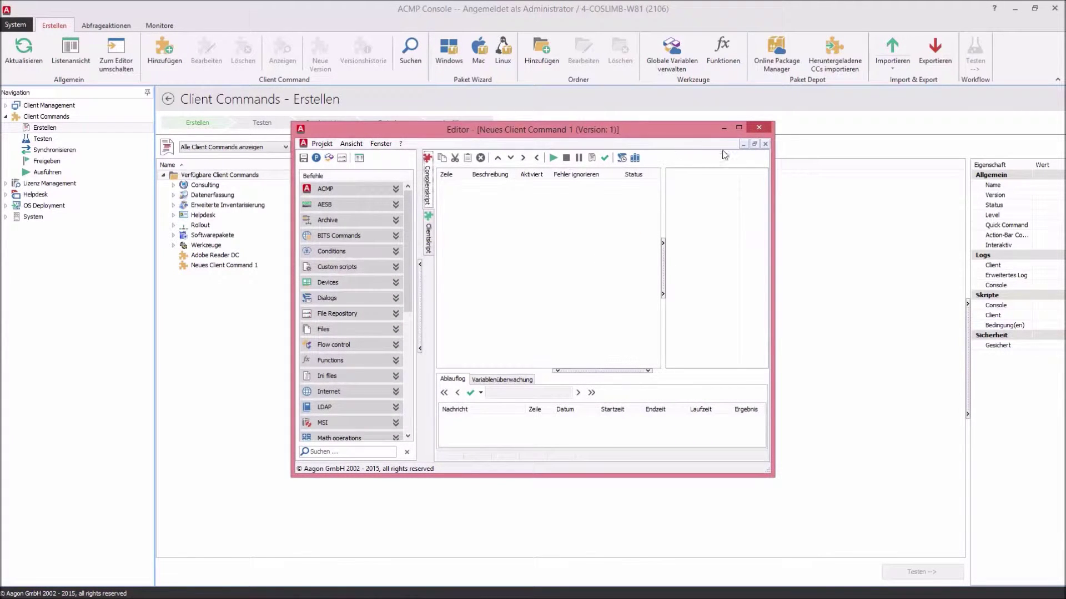
{"action": "left_click", "coordinate": [739, 128]}
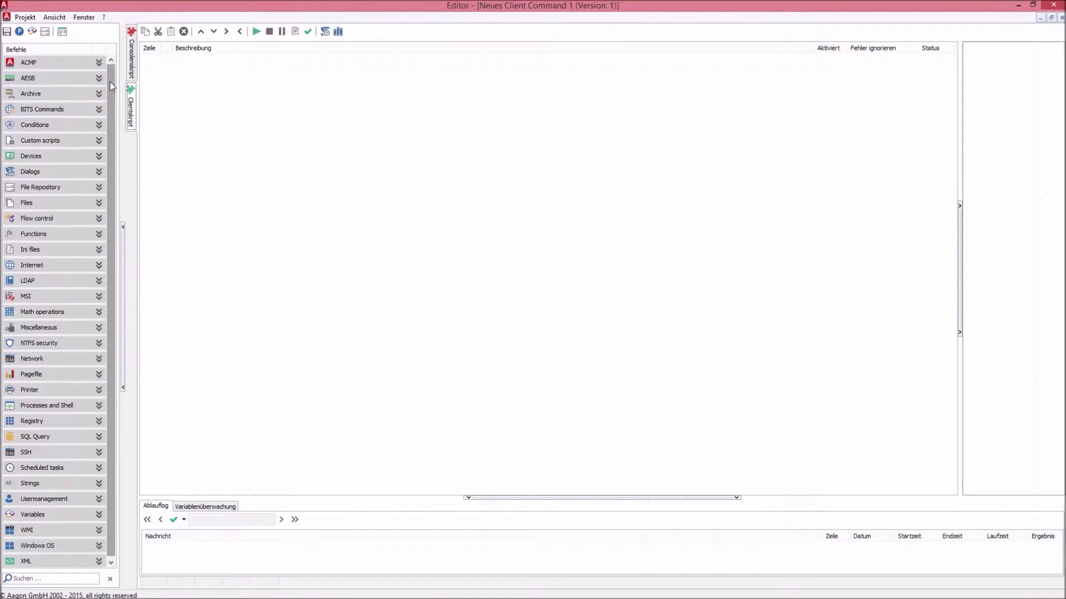
Step: Add the "Set password for local user" command from the Usermanagement category to the client script
{"action": "left_click_drag", "start_coordinate": [110, 88], "coordinate": [111, 90]}
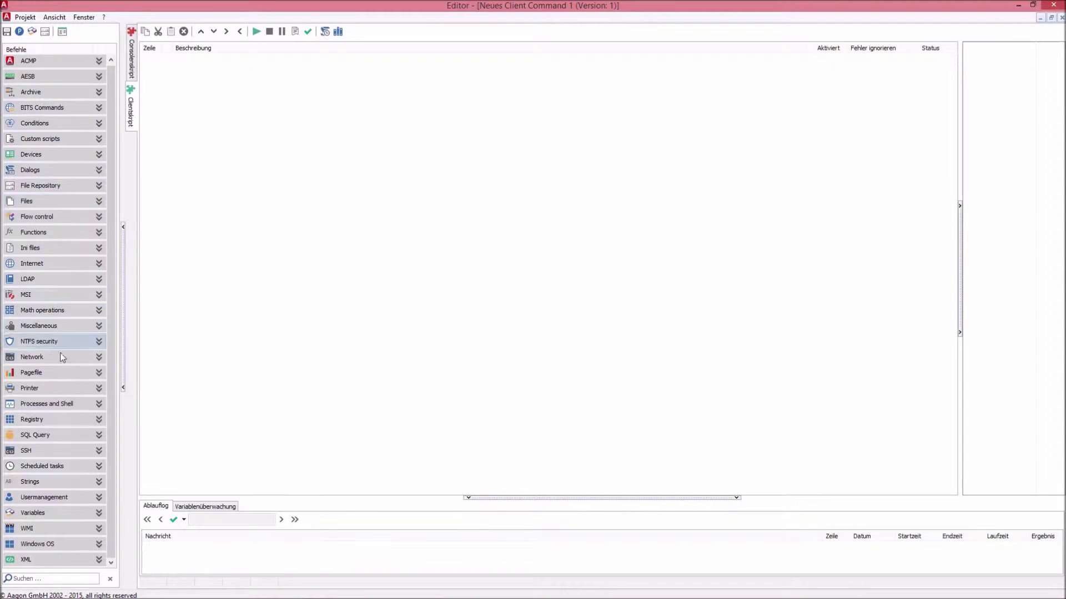
{"action": "left_click", "coordinate": [61, 498]}
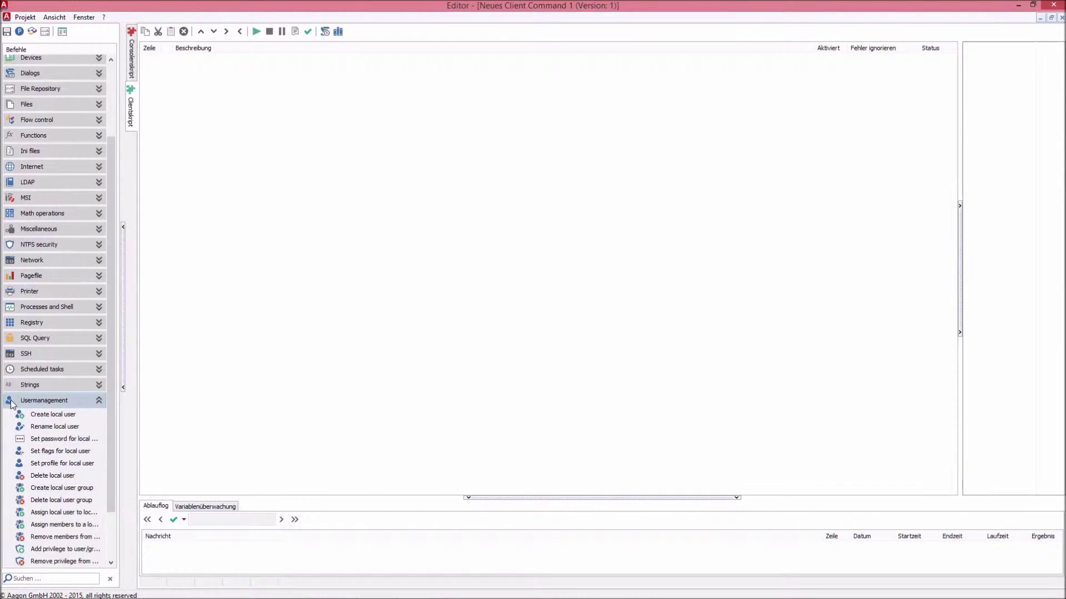
{"action": "left_click_drag", "start_coordinate": [28, 444], "coordinate": [228, 160]}
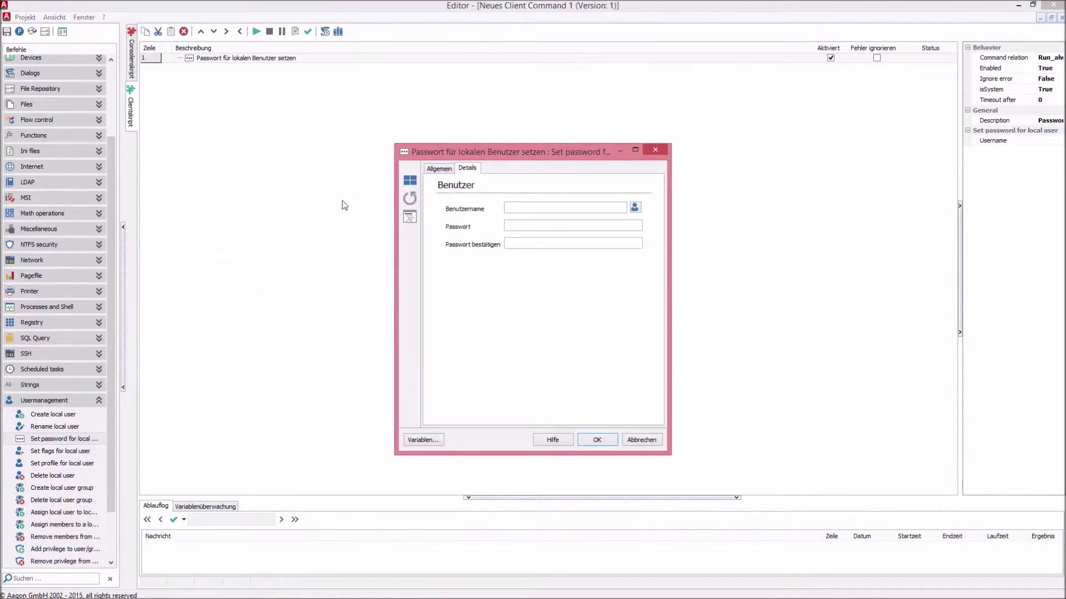
Step: Choose the local user Administrator for the command, enter and confirm the new account password, and accept the settings
{"action": "left_click", "coordinate": [635, 208]}
{"action": "left_click", "coordinate": [480, 250]}
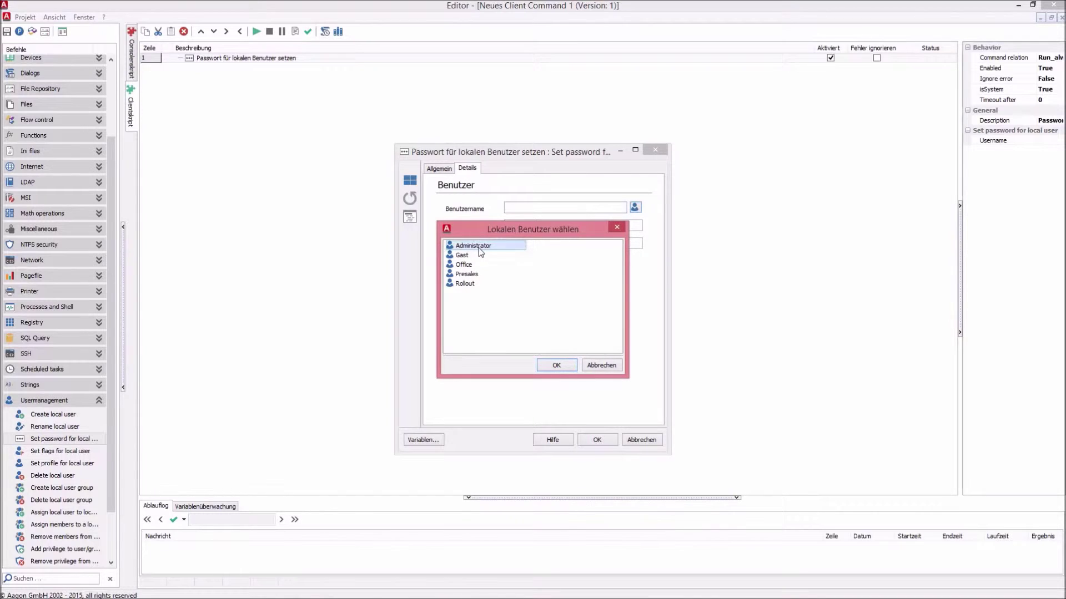
{"action": "left_click", "coordinate": [557, 366]}
{"action": "left_click", "coordinate": [510, 226]}
{"action": "type", "text": "••••••"}
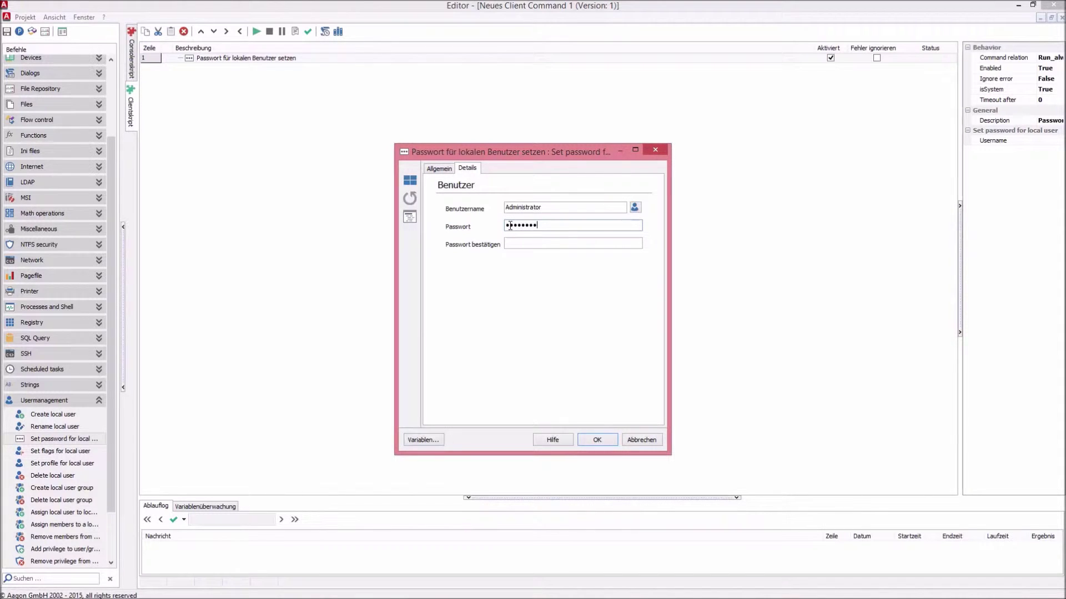
{"action": "left_click", "coordinate": [507, 244]}
{"action": "type", "text": "••"}
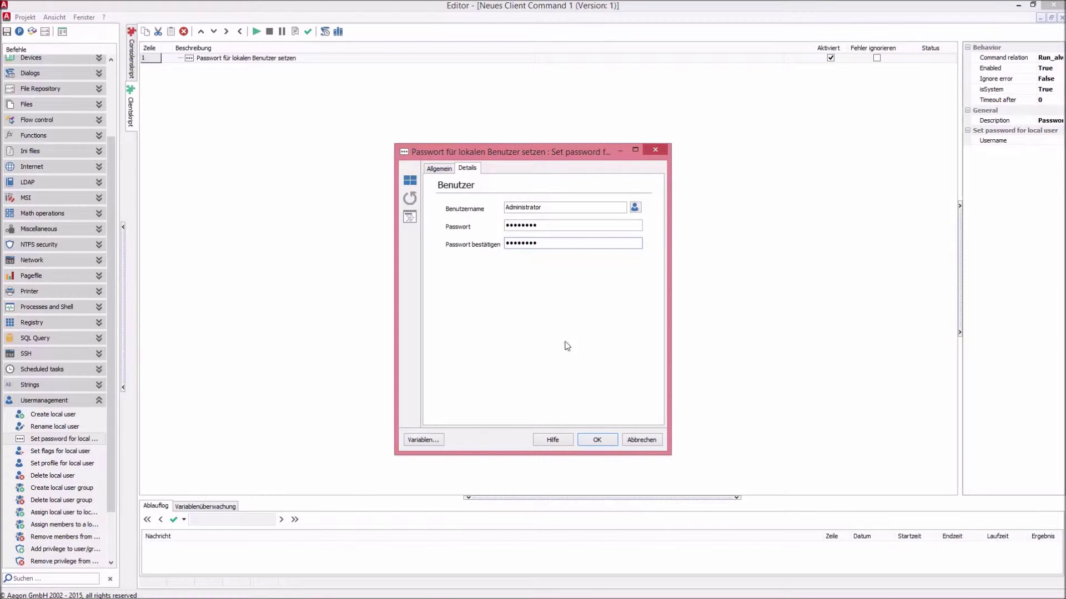
{"action": "left_click", "coordinate": [597, 444]}
{"action": "left_click", "coordinate": [596, 441]}
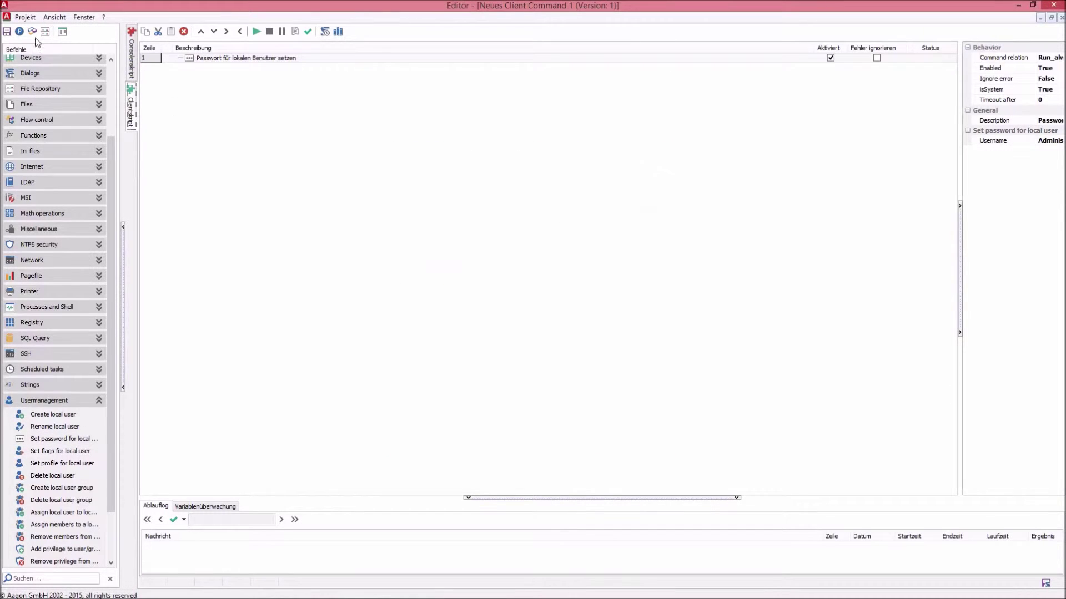
Step: Save the Client Command under the name "Neues Admin Passwort setzen" and close the editor
{"action": "left_click", "coordinate": [7, 32]}
{"action": "type", "text": "Neues Admin Passwort setzen"}
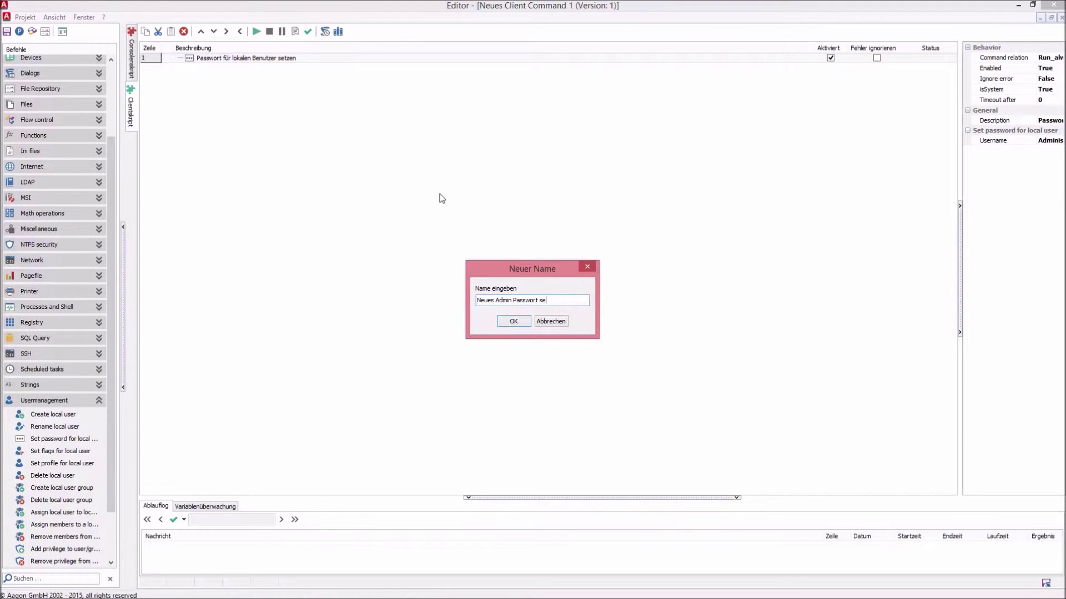
{"action": "left_click", "coordinate": [523, 322]}
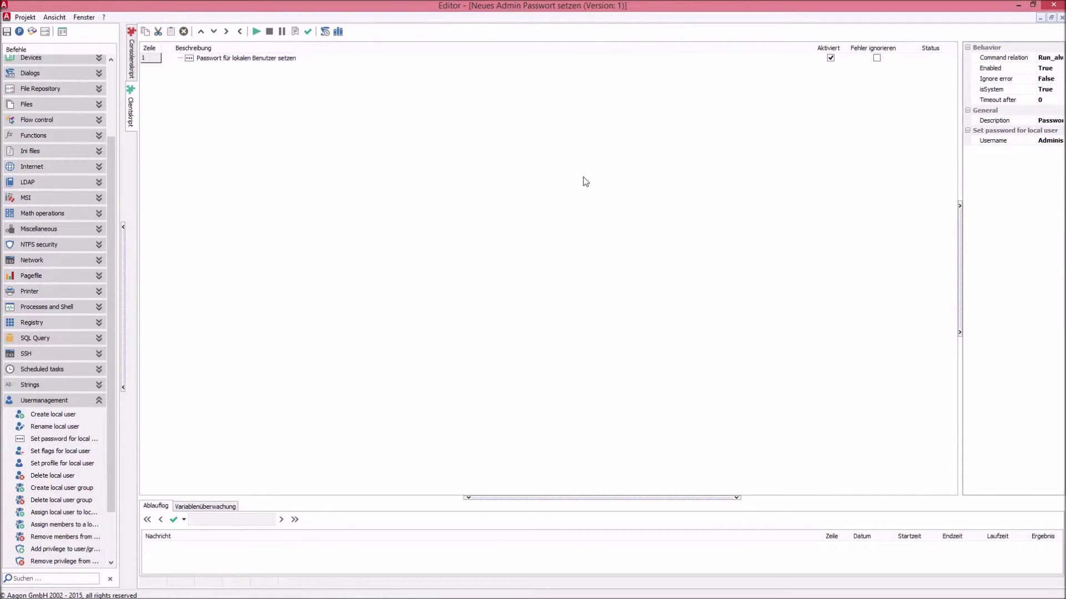
{"action": "left_click", "coordinate": [1053, 6]}
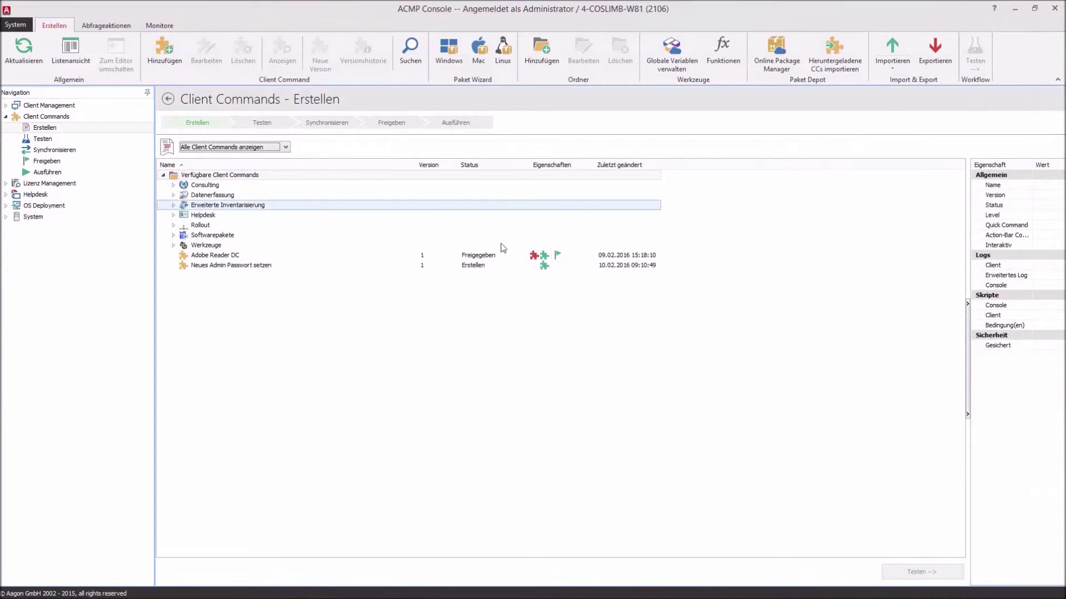
Step: Send the Client Command "Neues Admin Passwort setzen" to the Testen phase
{"action": "left_click", "coordinate": [227, 267]}
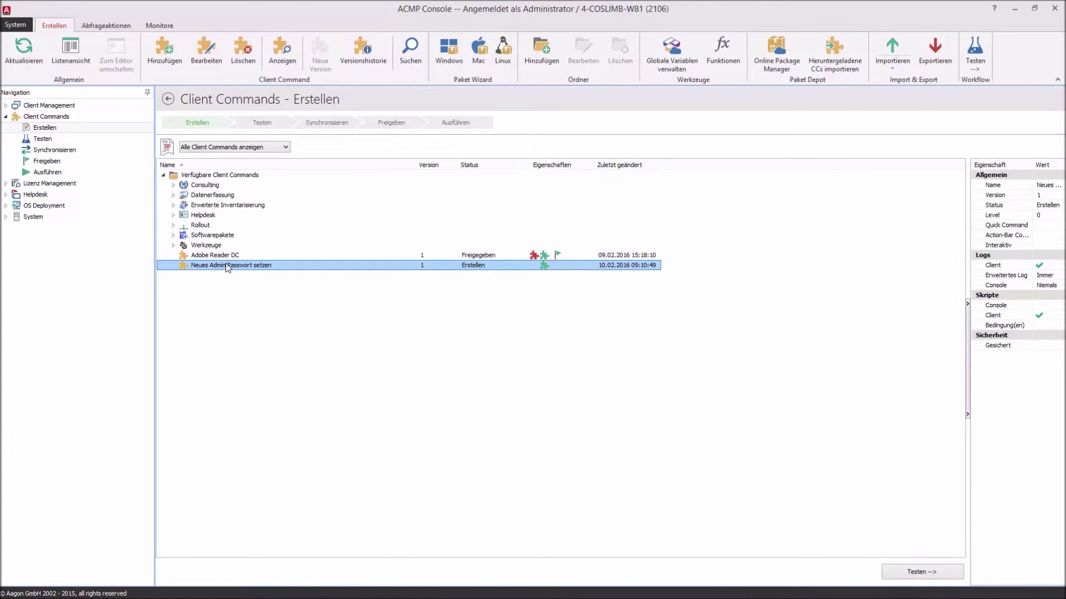
{"action": "right_click", "coordinate": [227, 268]}
{"action": "mouse_move", "coordinate": [261, 301]}
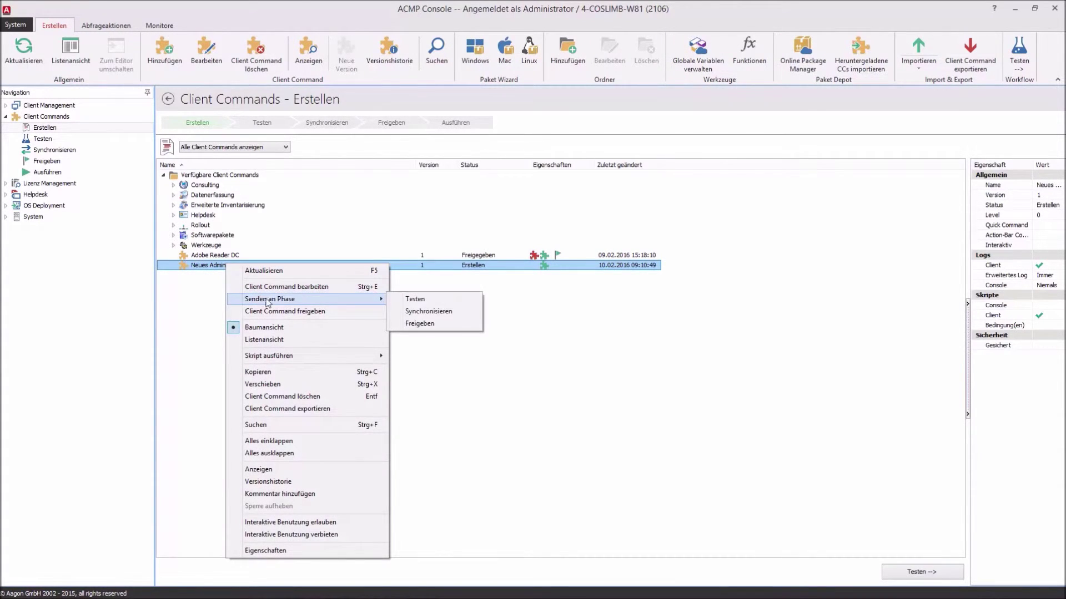
{"action": "left_click", "coordinate": [416, 301]}
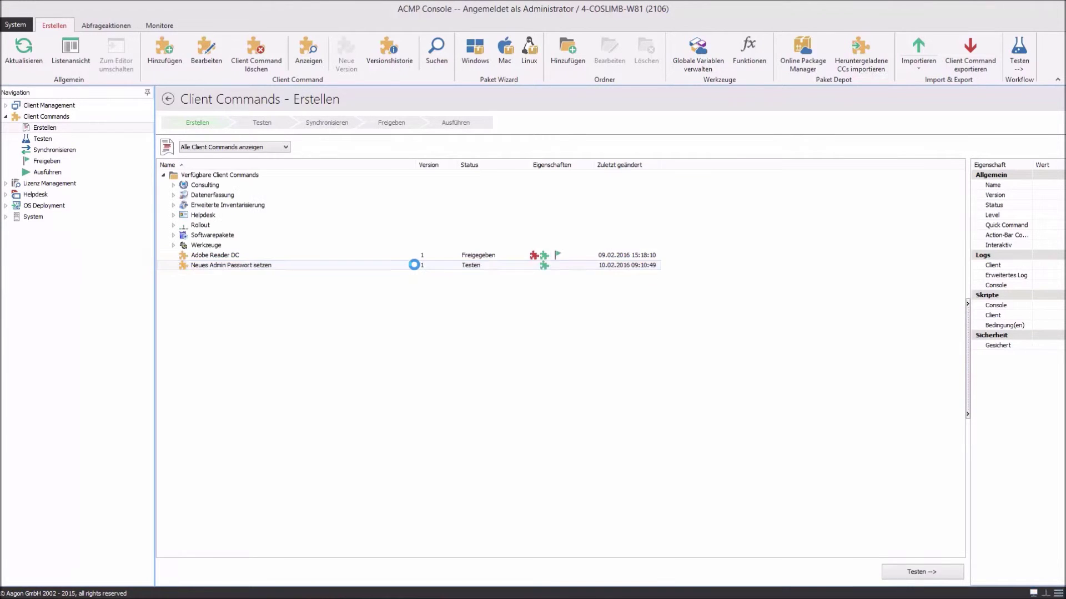
Step: In the Testen phase, run a test of "Neues Admin Passwort setzen" on the computer WIN10
{"action": "left_click", "coordinate": [264, 125]}
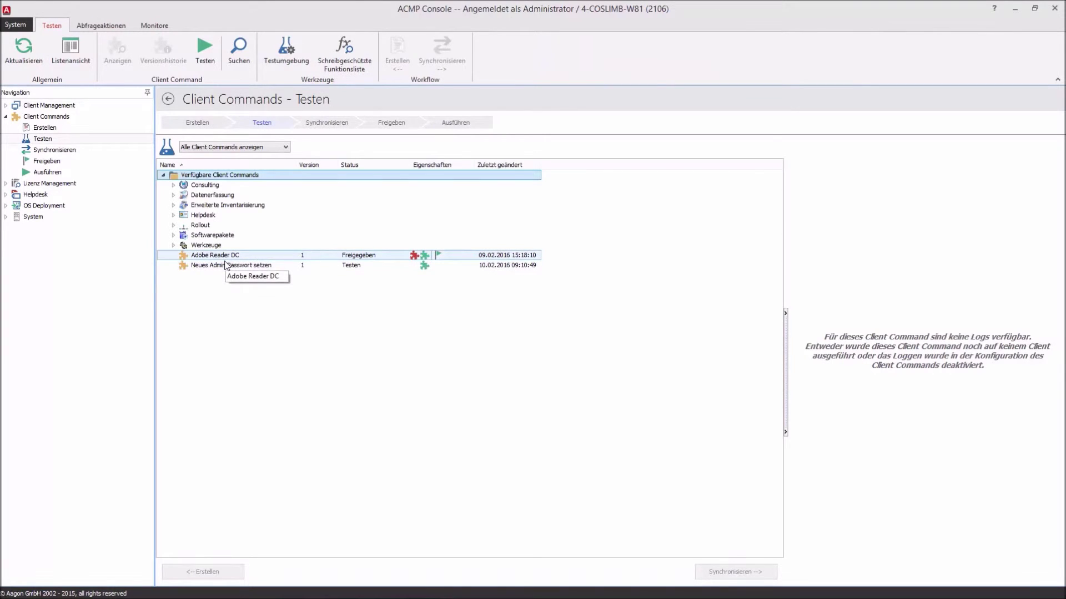
{"action": "left_click", "coordinate": [227, 265]}
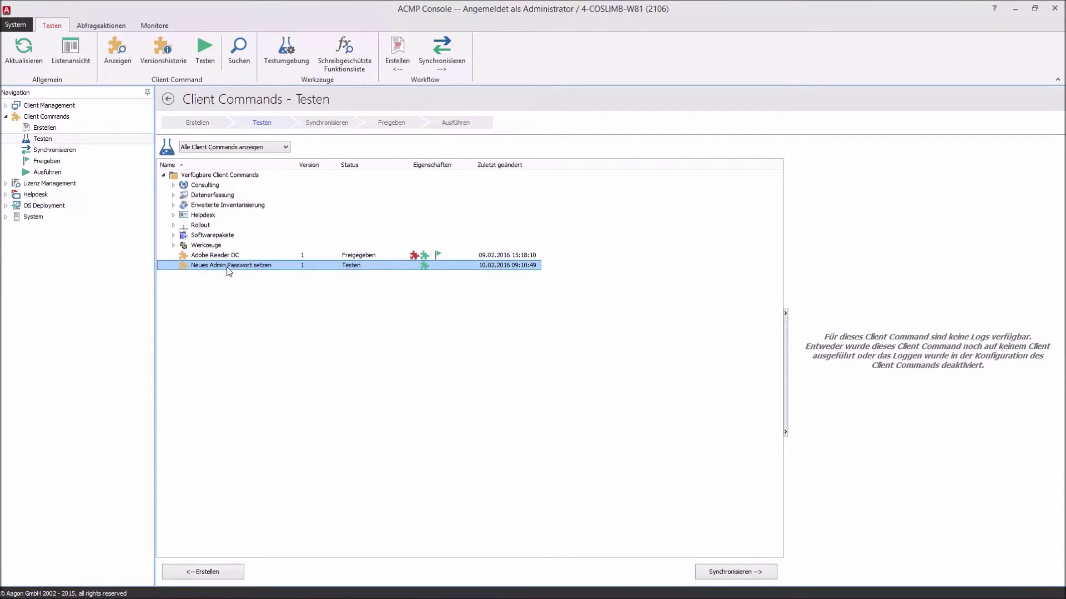
{"action": "double_click", "coordinate": [227, 267]}
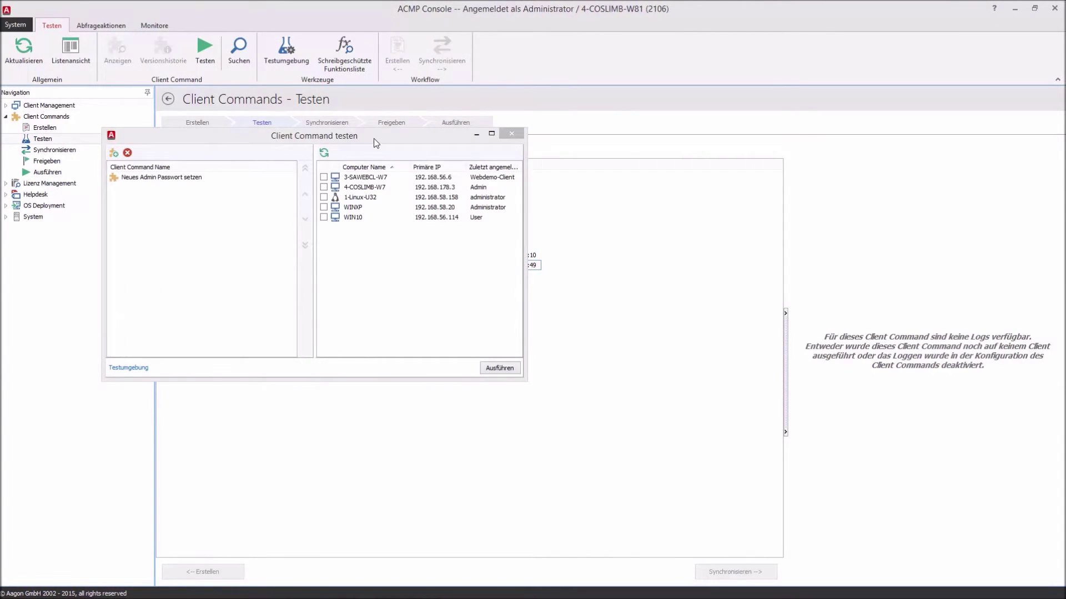
{"action": "left_click_drag", "start_coordinate": [374, 142], "coordinate": [564, 176]}
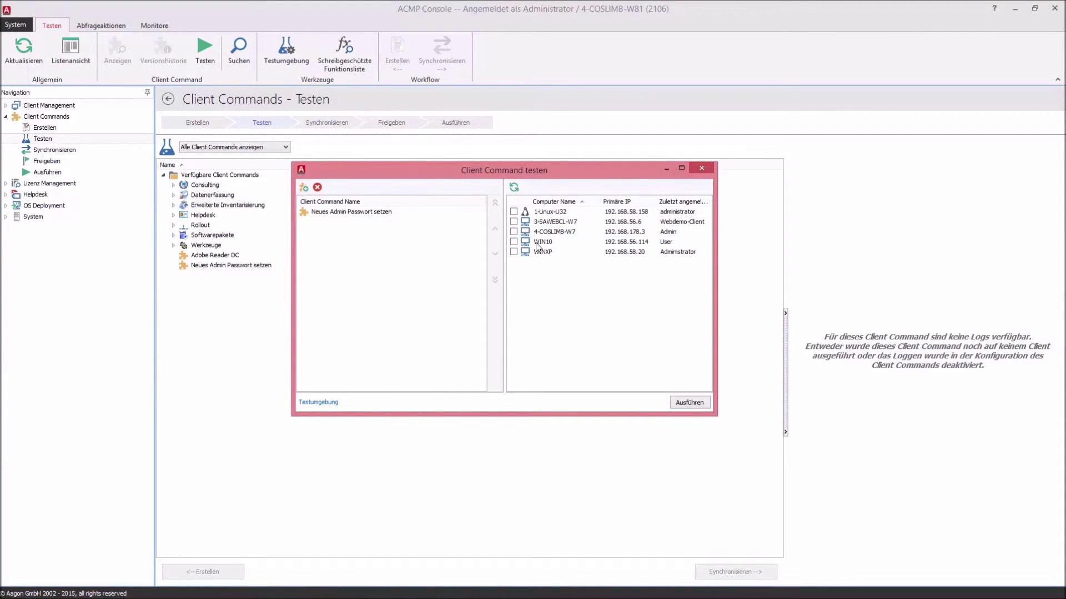
{"action": "left_click", "coordinate": [513, 242]}
{"action": "left_click", "coordinate": [690, 406]}
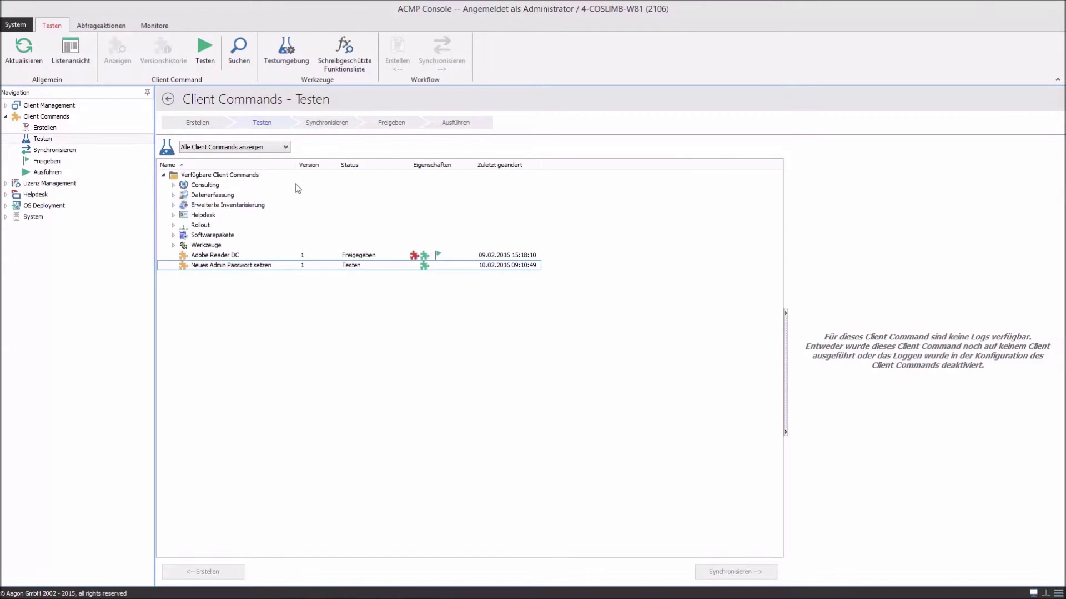
Step: Check the test job's status in the Jobmonitor and refresh the job list
{"action": "left_click", "coordinate": [155, 26]}
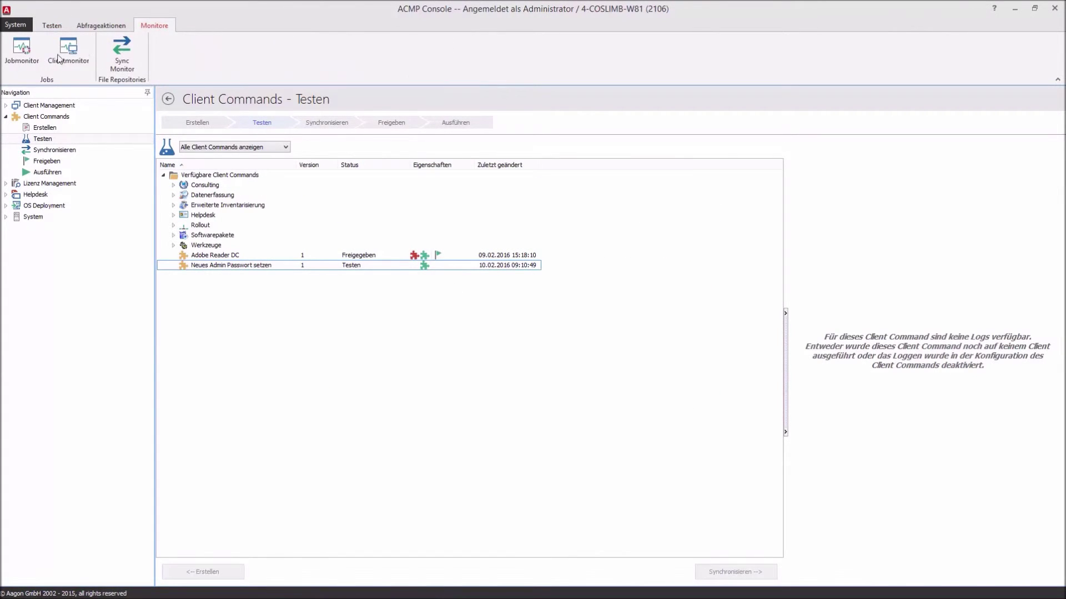
{"action": "left_click", "coordinate": [22, 51]}
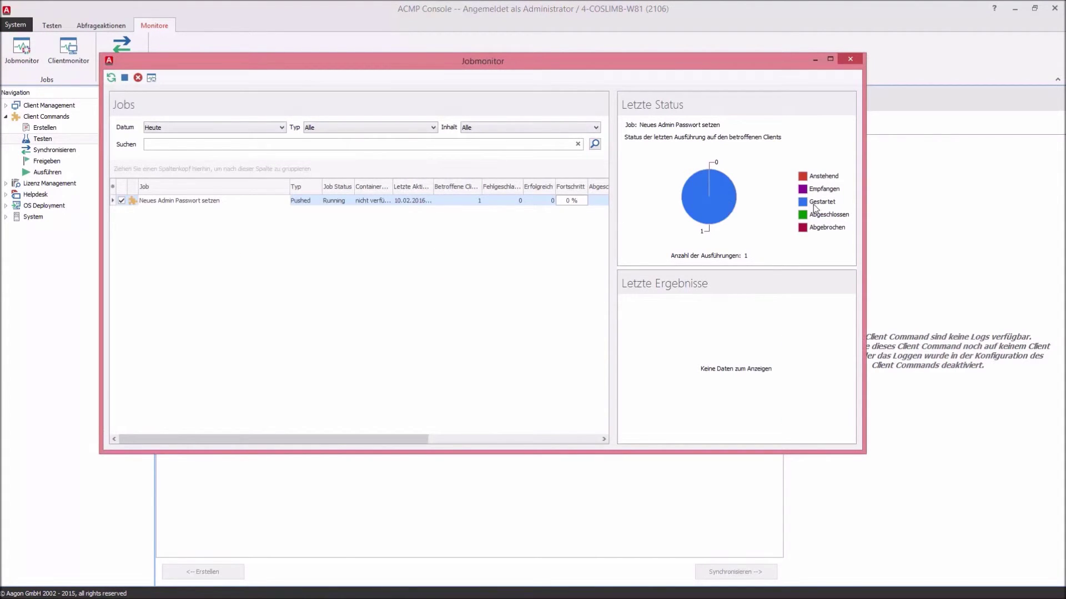
{"action": "left_click", "coordinate": [111, 78]}
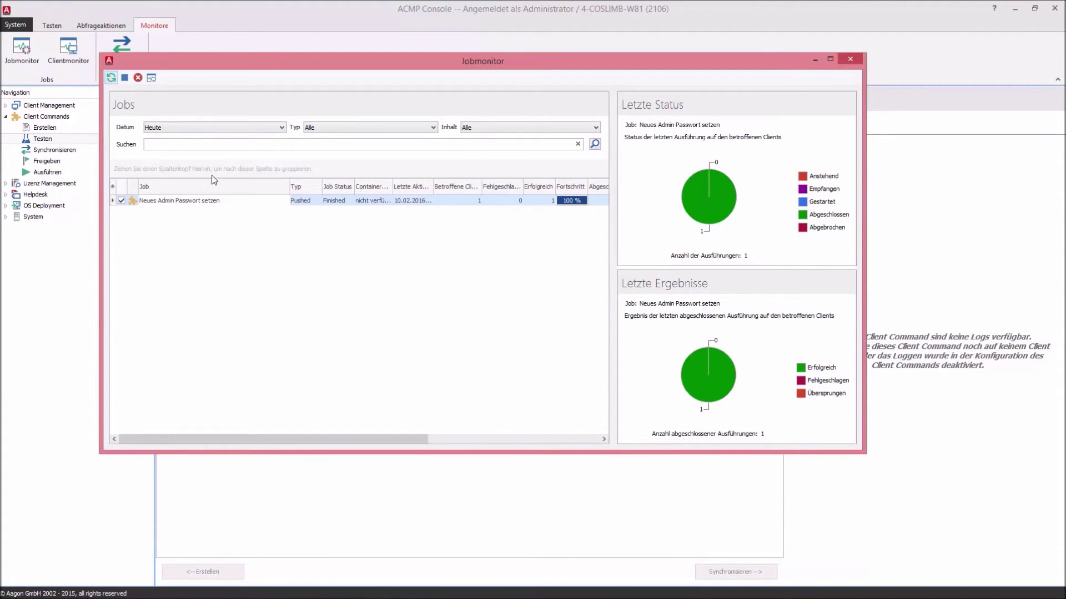
Step: Examine the job's client log down to the log messages of the password command, and close the log viewer and job monitor
{"action": "double_click", "coordinate": [255, 202]}
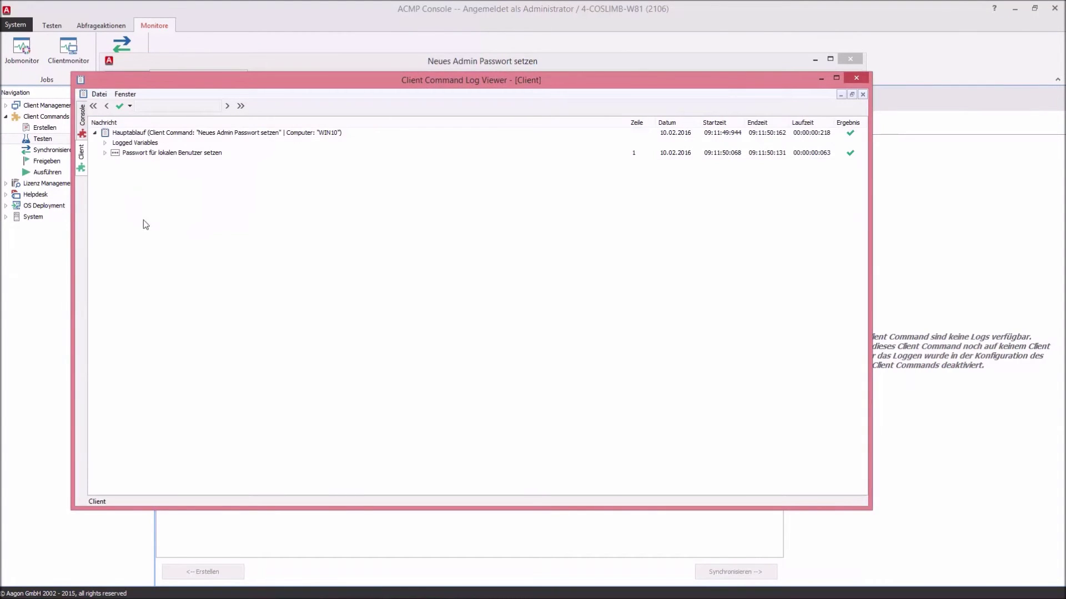
{"action": "double_click", "coordinate": [110, 153]}
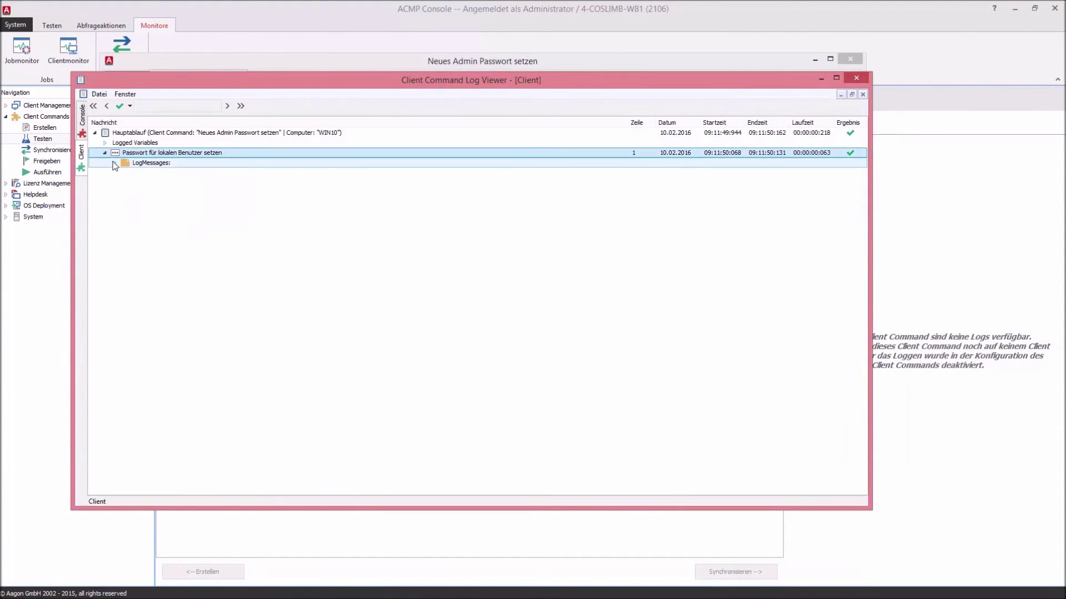
{"action": "left_click", "coordinate": [114, 163]}
{"action": "left_click", "coordinate": [150, 174]}
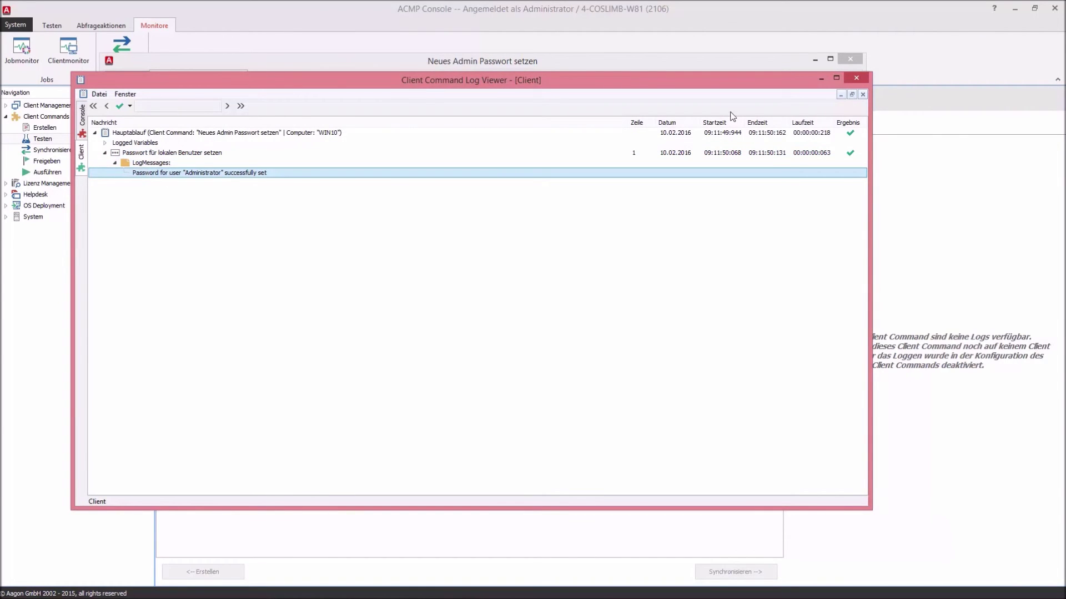
{"action": "left_click", "coordinate": [863, 77]}
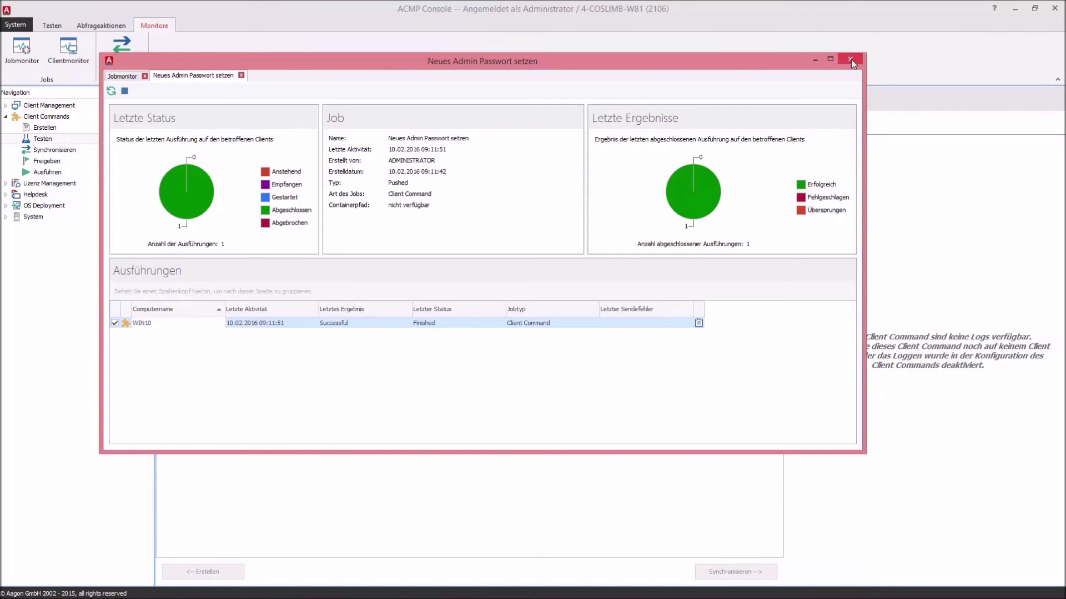
{"action": "left_click", "coordinate": [851, 59]}
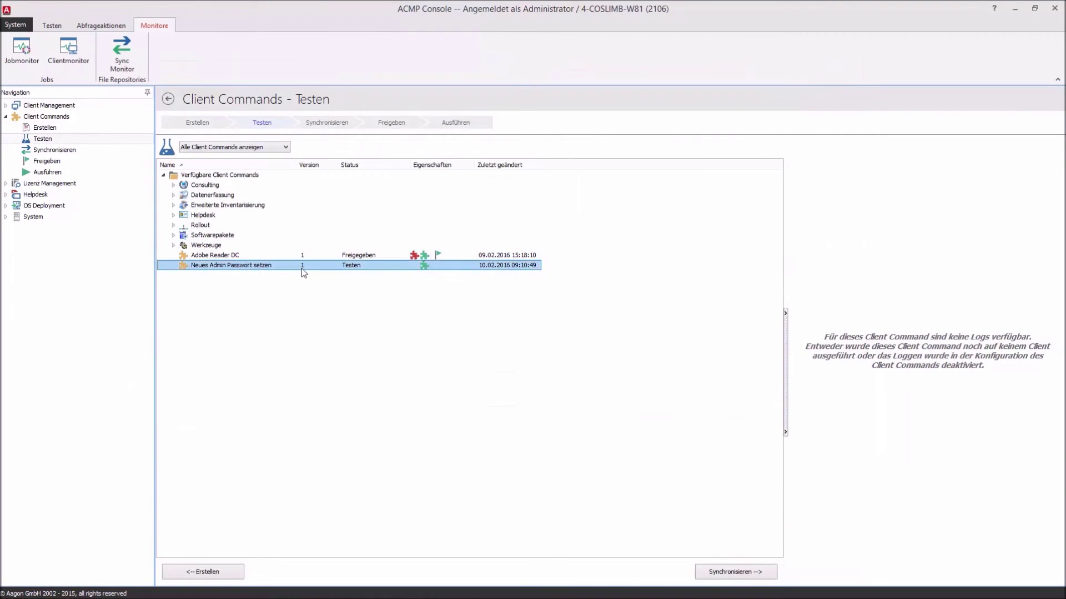